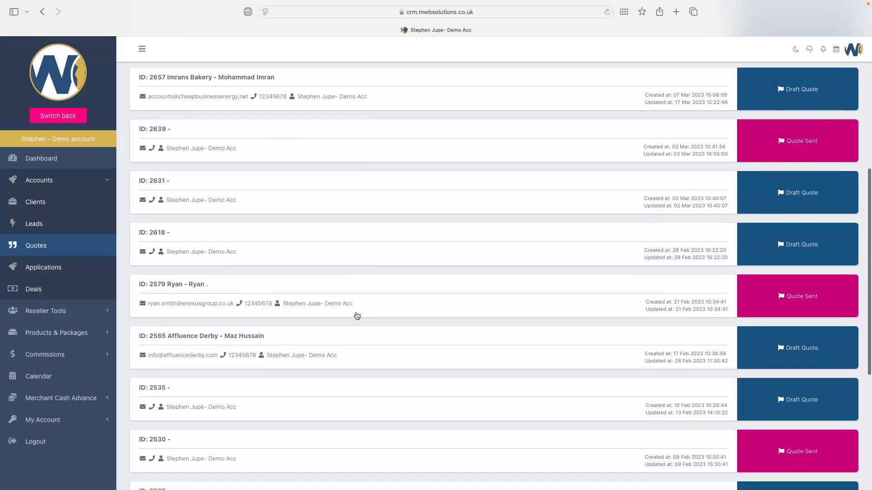
# Step: Start a new quote for Merchant Services and opt to use speedy boarding
pyautogui.scroll(7, 357, 316)
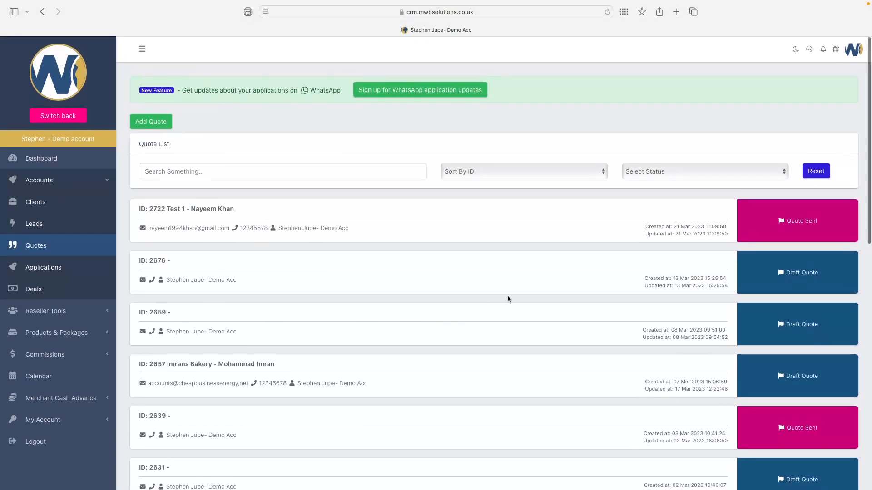
pyautogui.click(162, 122)
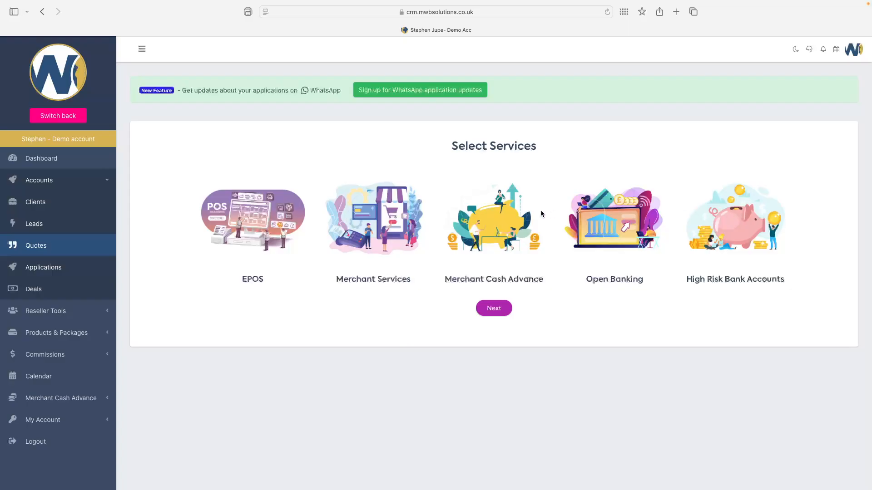
pyautogui.click(387, 227)
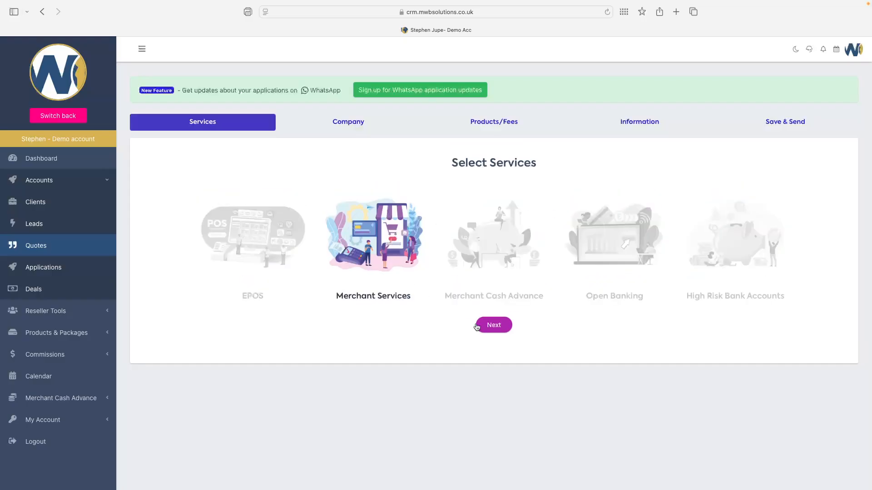
pyautogui.click(492, 326)
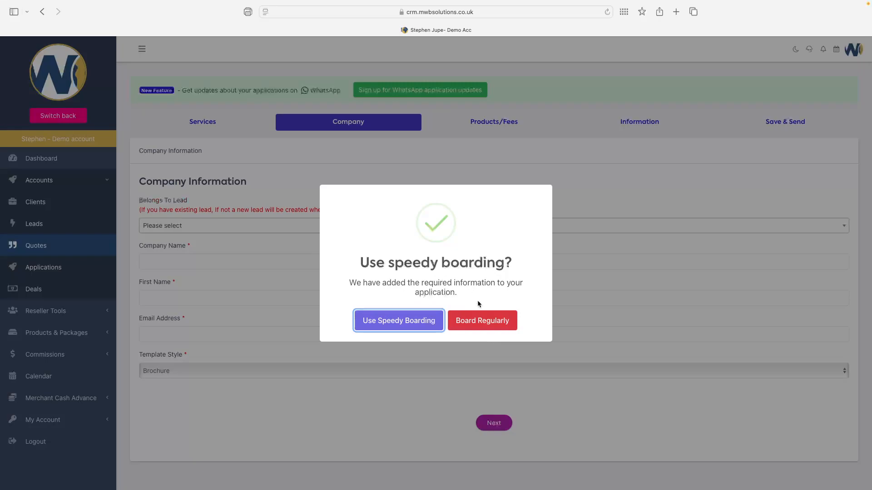
pyautogui.click(403, 320)
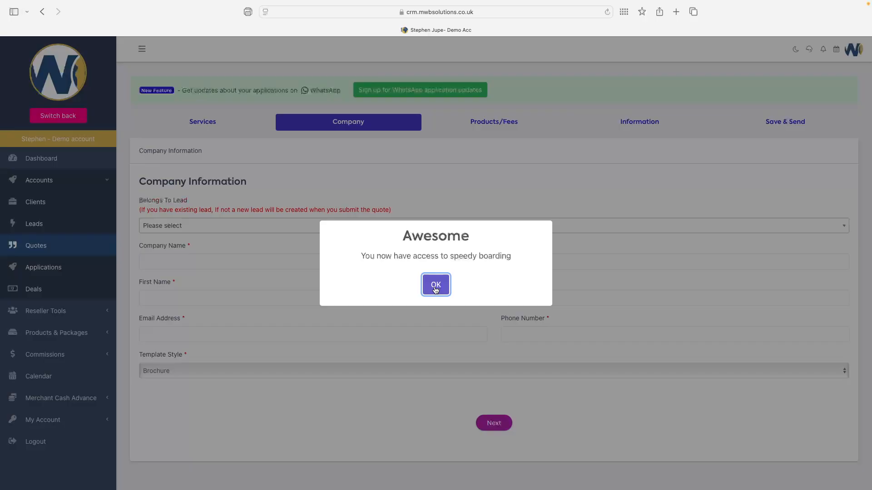
pyautogui.click(435, 286)
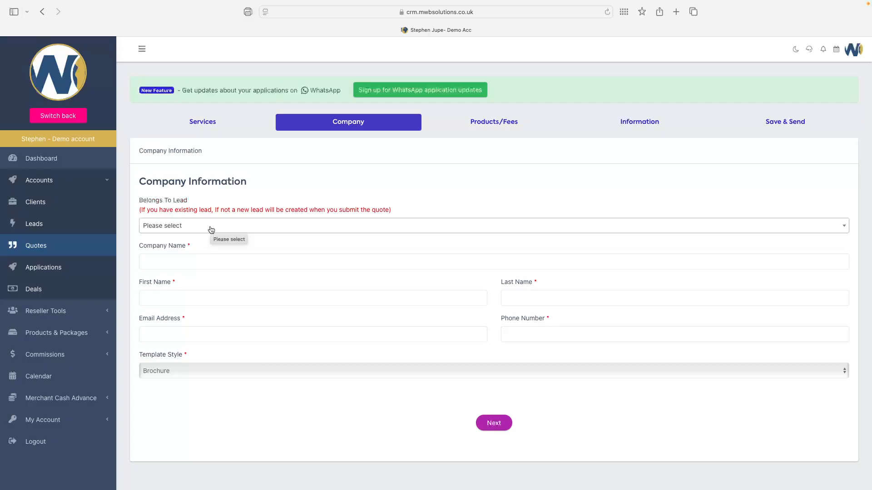
# Step: Fill the company name, first name, last name, email address and phone number with "xx", and proceed to the products and fees stage
pyautogui.click(198, 263)
pyautogui.write('xx')
pyautogui.click(205, 296)
pyautogui.write('xx')
pyautogui.click(561, 300)
pyautogui.write('xx')
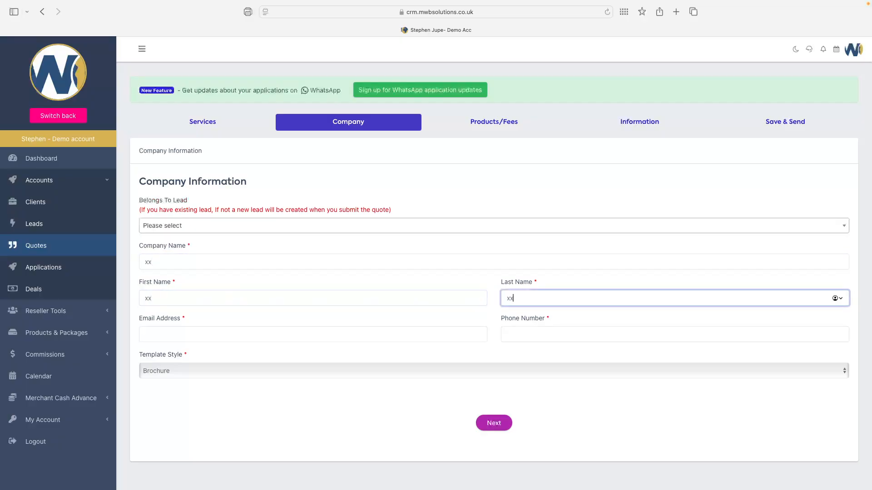
pyautogui.click(453, 339)
pyautogui.write('xx')
pyautogui.click(545, 336)
pyautogui.write('xx')
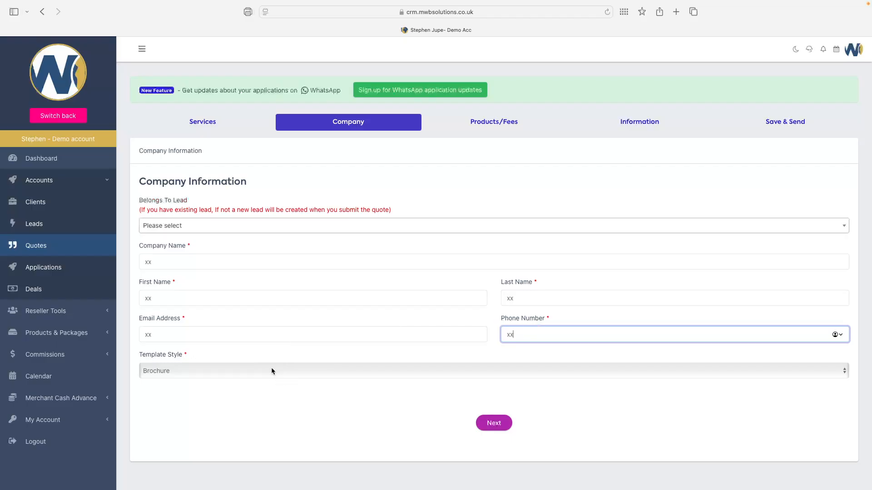
pyautogui.click(497, 123)
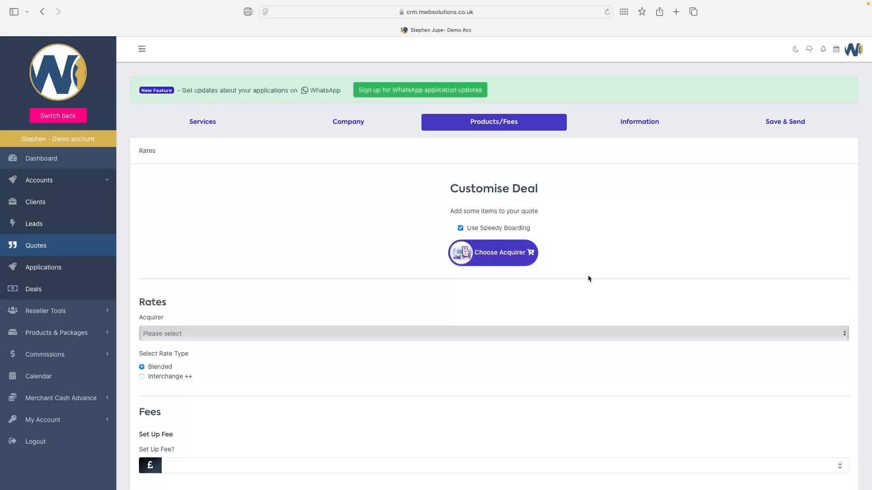
# Step: Preview the Interchange ++ rate fields and return the rate type to Blended
pyautogui.scroll(-5, 587, 278)
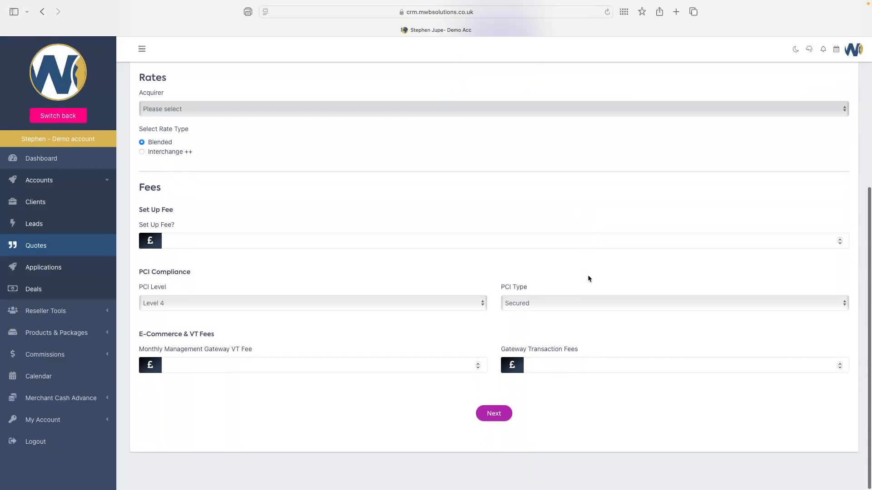
pyautogui.scroll(5, 588, 278)
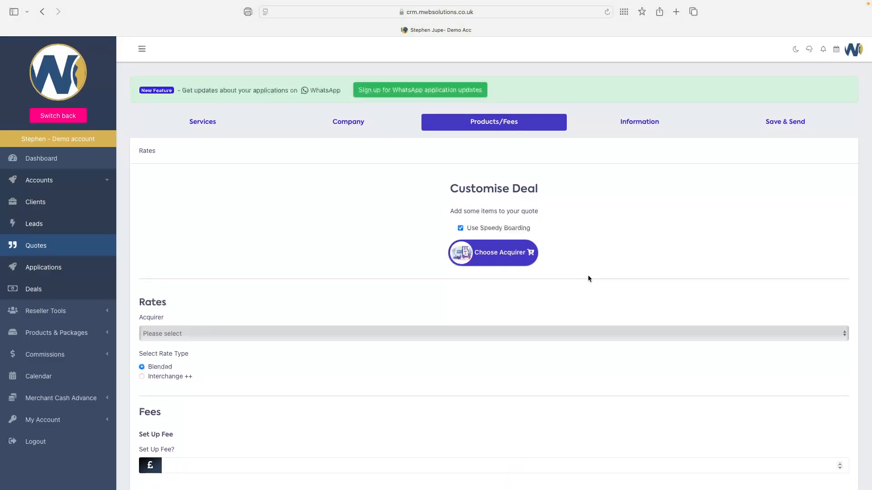
pyautogui.scroll(-2, 235, 356)
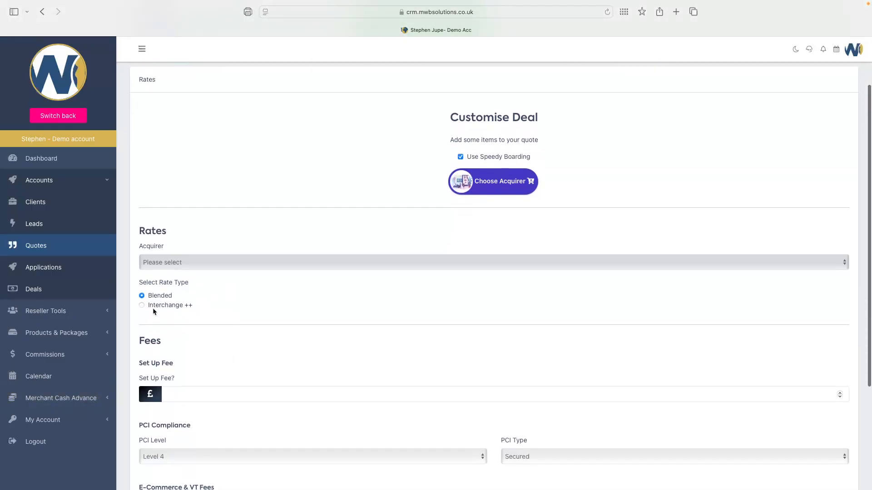
pyautogui.click(142, 304)
pyautogui.scroll(-1, 279, 328)
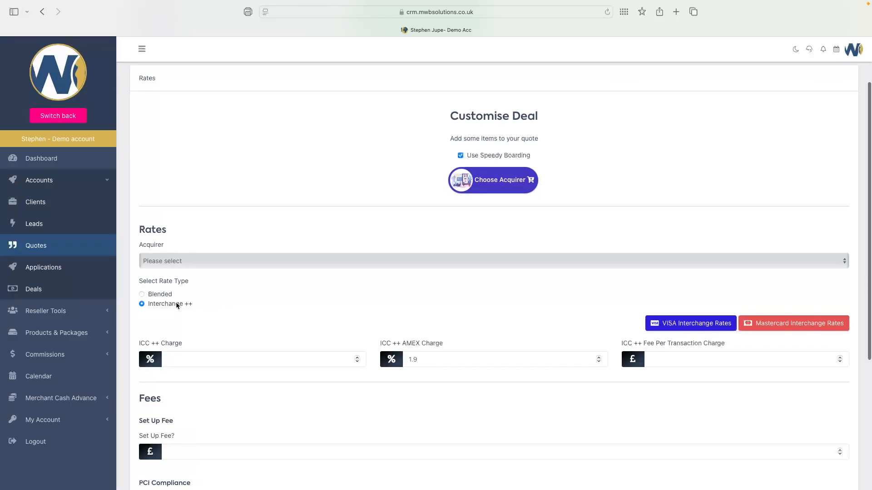
pyautogui.click(141, 295)
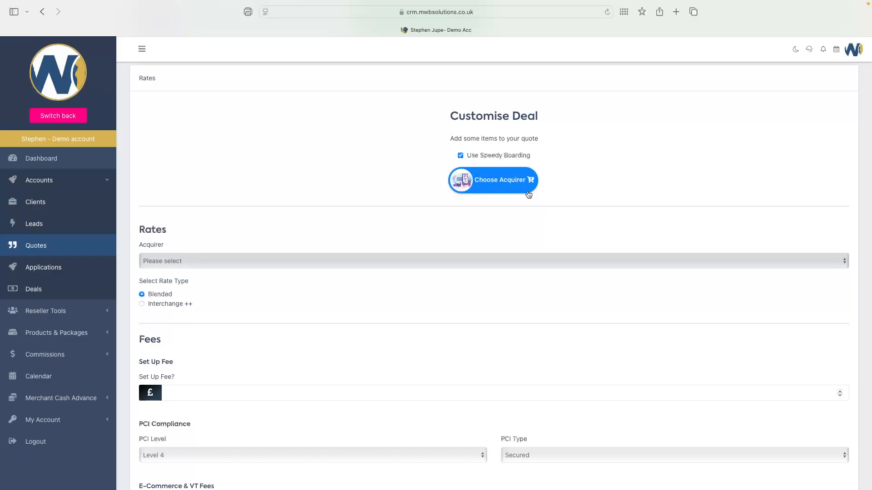
# Step: Choose Chip and Pin including terminal with the Elavon (Rapid Boarding) acquirer, and pick the PAX A920 PRO for configuration
pyautogui.click(496, 183)
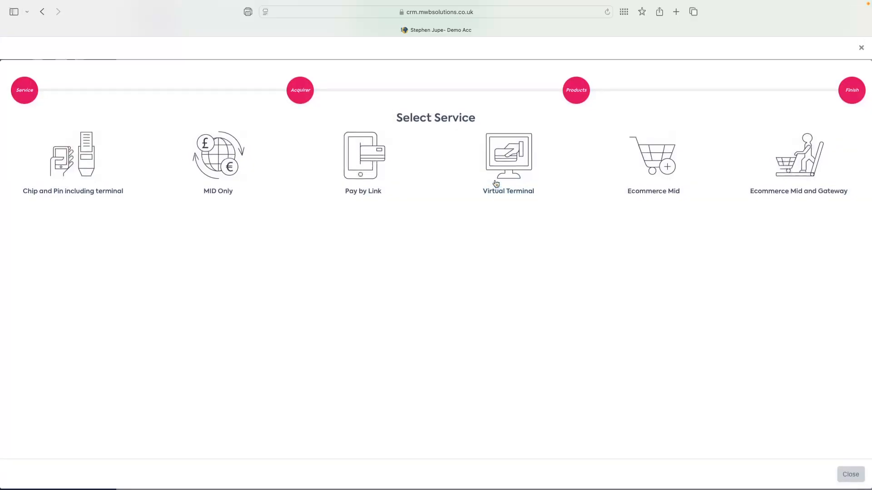
pyautogui.click(89, 167)
pyautogui.click(435, 184)
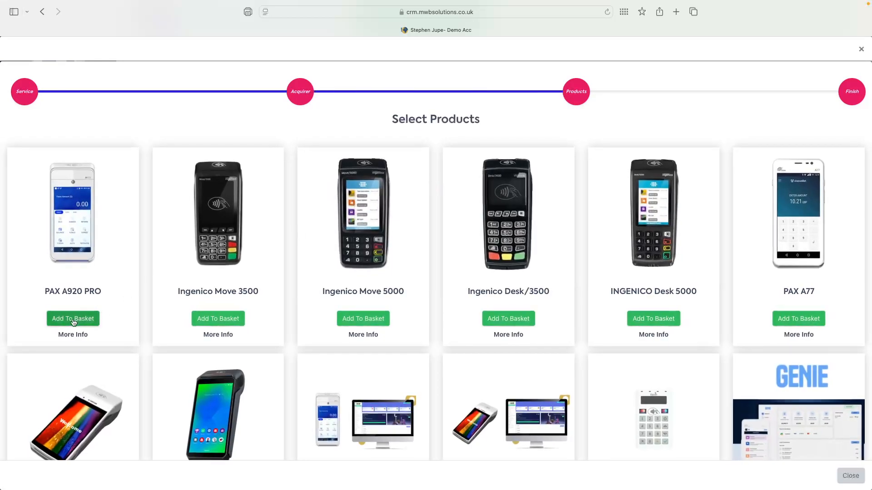
pyautogui.click(73, 320)
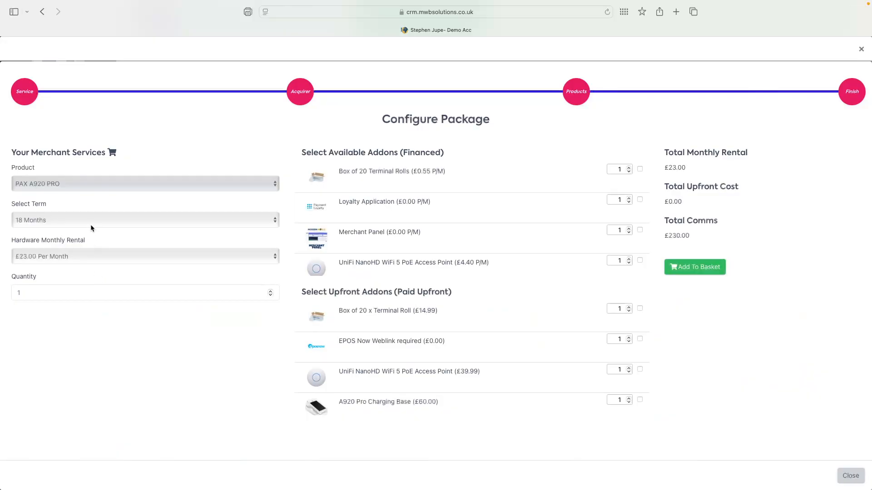
# Step: Set the PAX A920 PRO hardware rental to £22.00 per month and the quantity to 2
pyautogui.click(91, 222)
pyautogui.click(92, 221)
pyautogui.click(70, 261)
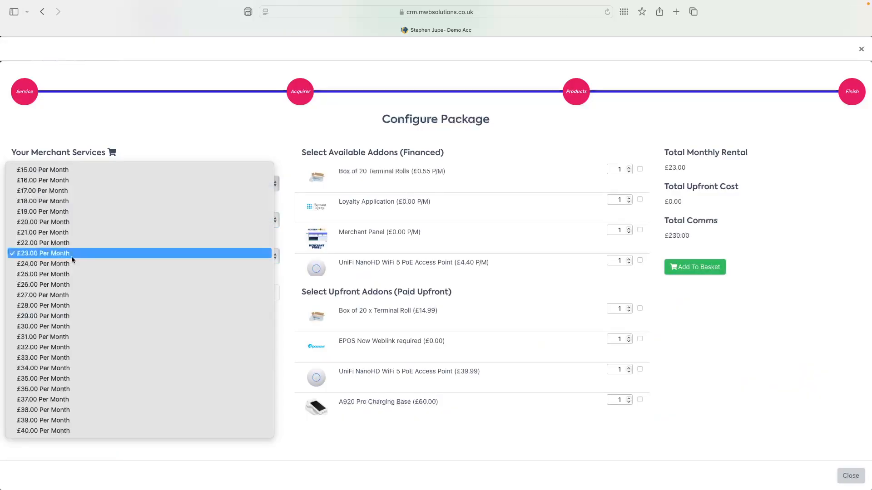
pyautogui.click(61, 245)
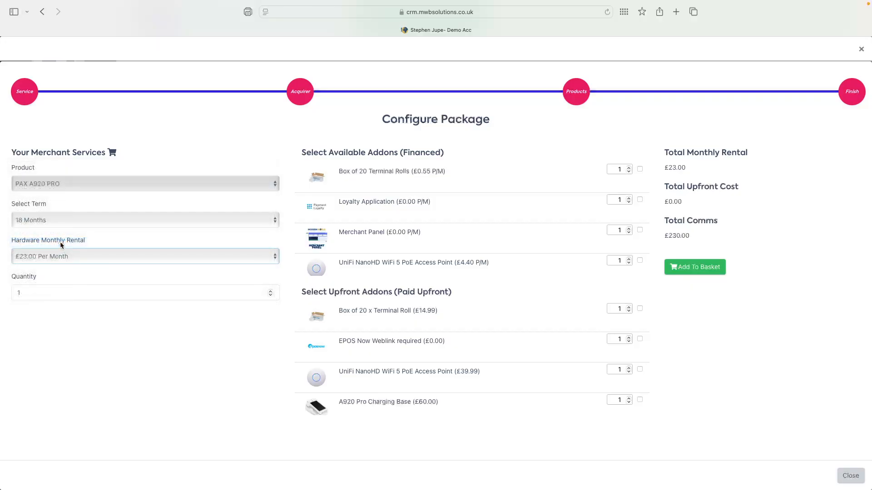
pyautogui.click(51, 291)
pyautogui.press('super+a')
pyautogui.write('2')
pyautogui.click(434, 254)
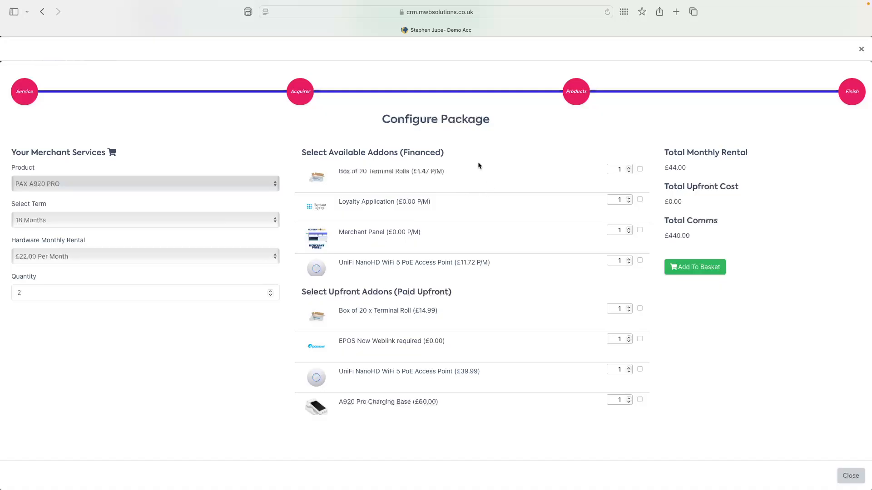
# Step: Examine the financed and upfront addons available for the PAX A920 PRO, including the 18 Month GPRS Sim Card
pyautogui.scroll(-3, 507, 196)
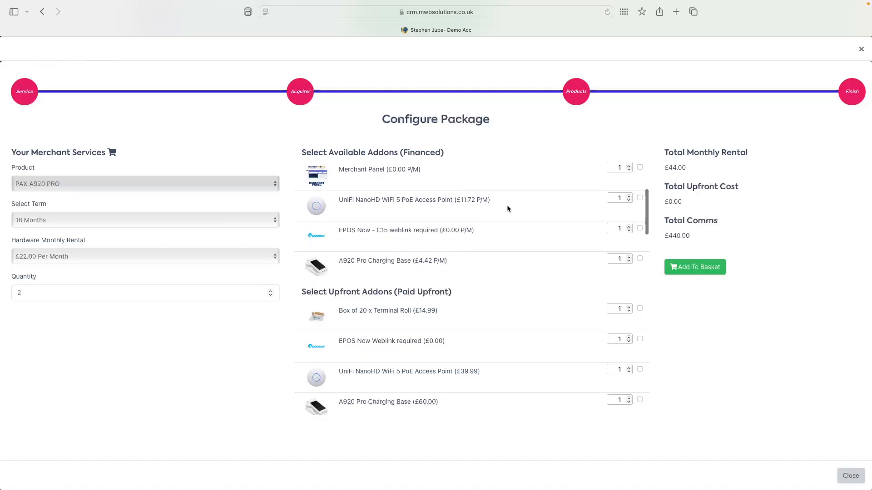
pyautogui.scroll(-2, 461, 348)
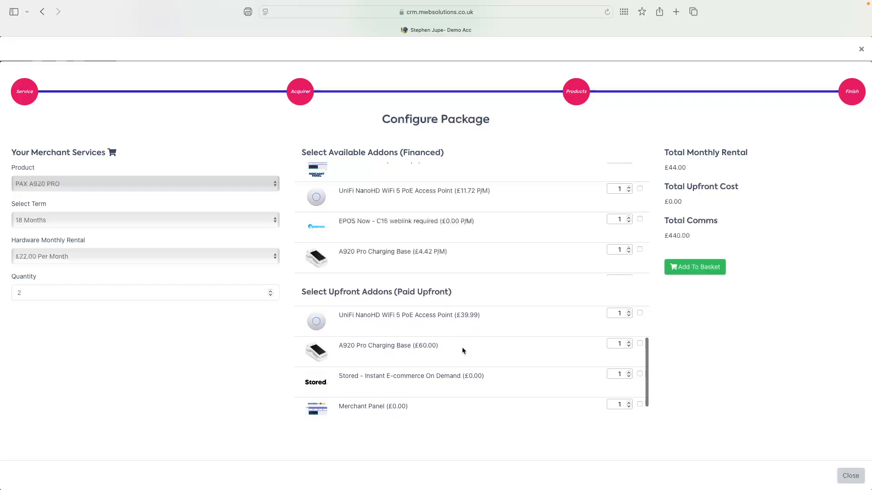
pyautogui.scroll(-1, 461, 350)
pyautogui.scroll(3, 463, 351)
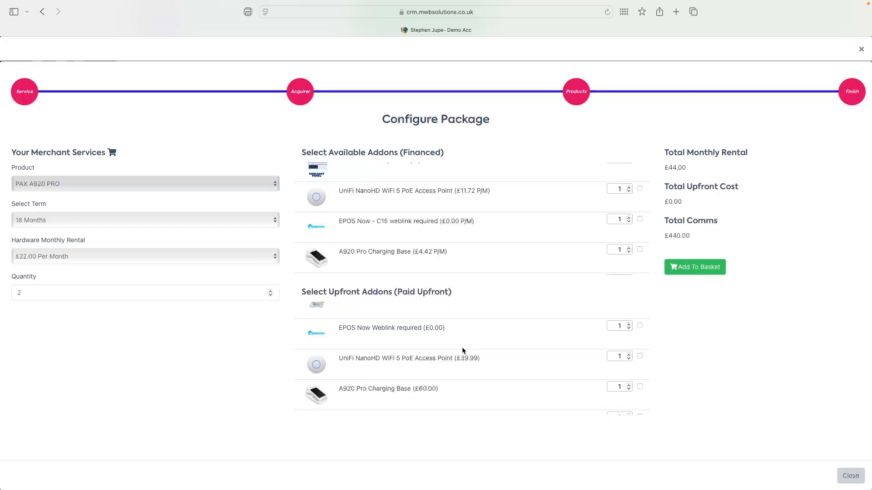
pyautogui.scroll(1, 462, 350)
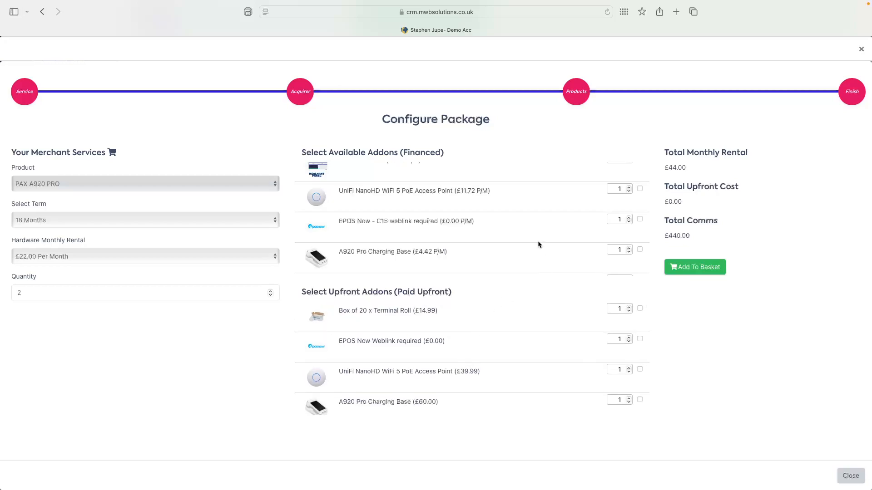
pyautogui.scroll(-3, 537, 242)
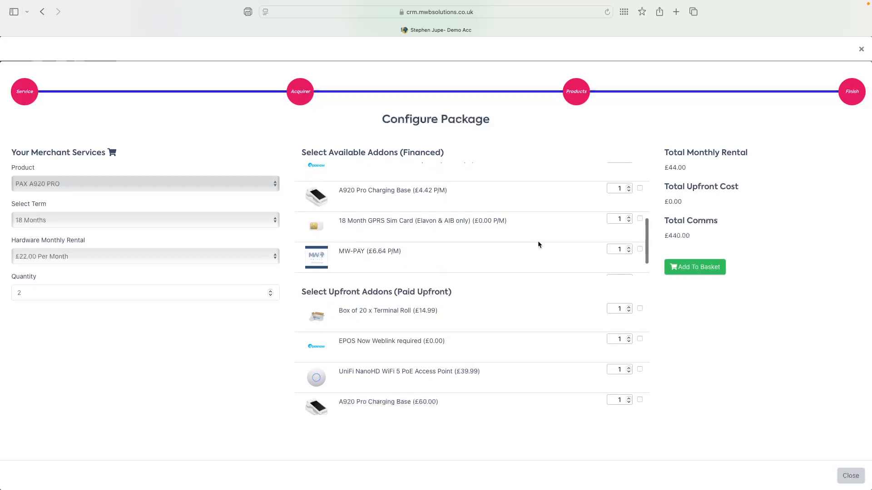
pyautogui.moveTo(512, 221); pyautogui.dragTo(341, 223)
pyautogui.scroll(1, 340, 225)
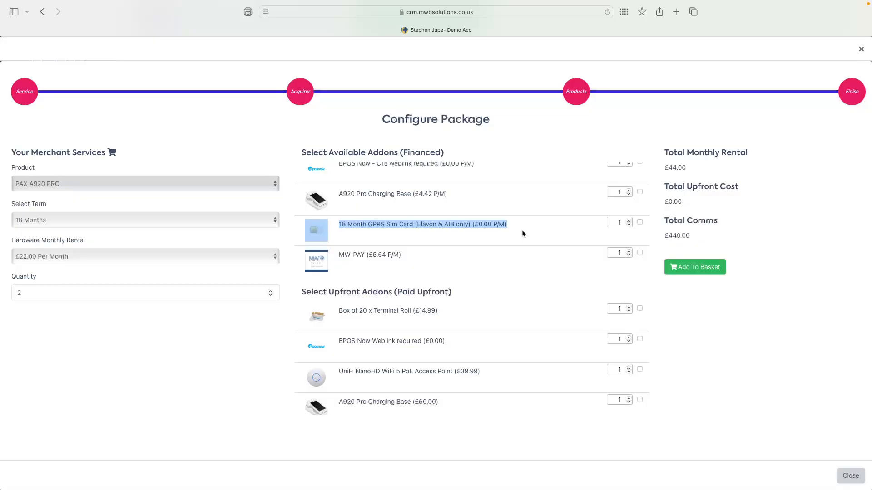
# Step: Try the financed A920 Pro Charging Base addon, deselect it, and add the configured package to the basket
pyautogui.click(639, 192)
pyautogui.click(640, 192)
pyautogui.moveTo(719, 246); pyautogui.dragTo(655, 139)
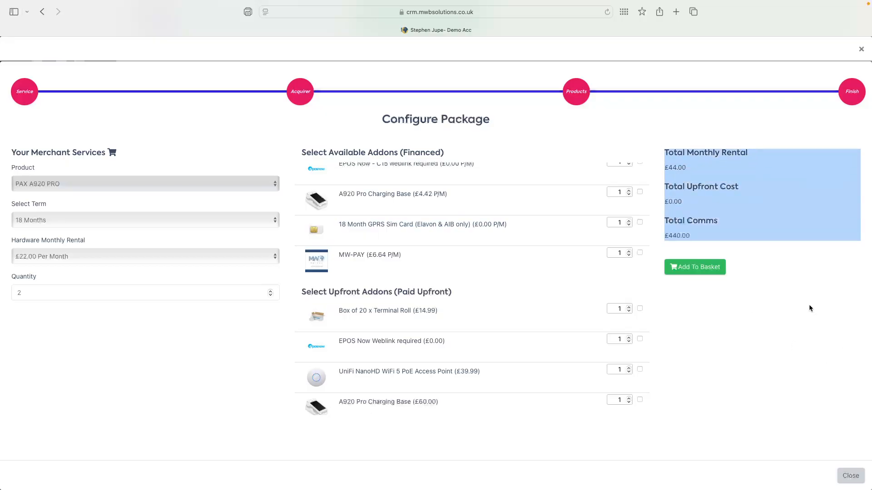
pyautogui.click(690, 267)
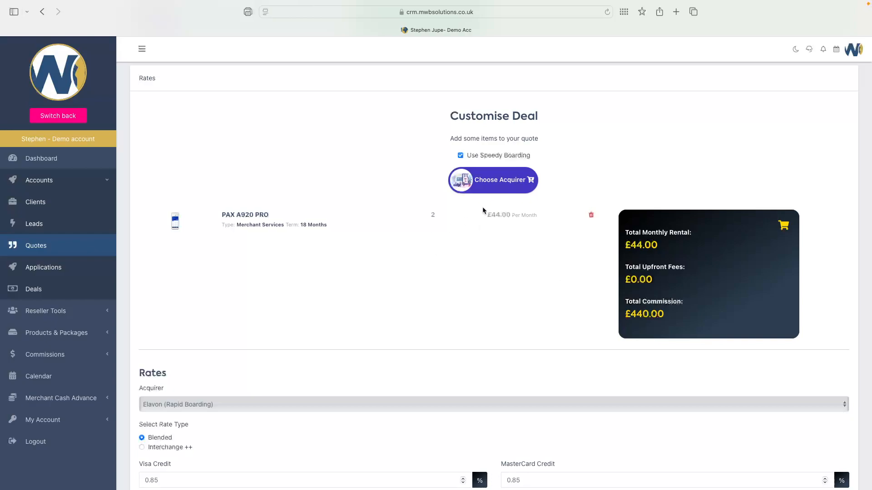
# Step: Review the deal's rental, upfront fee and commission totals and the blended card rates for the acquirer
pyautogui.moveTo(665, 319); pyautogui.dragTo(626, 227)
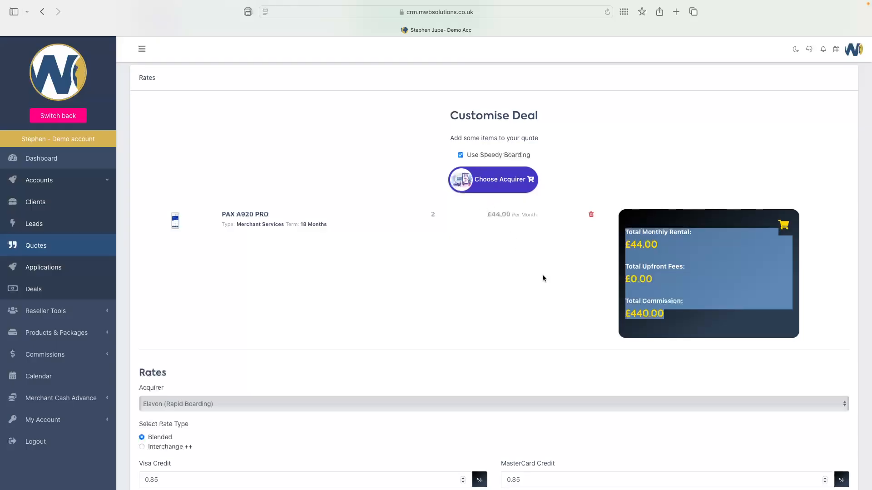
pyautogui.scroll(-5, 542, 278)
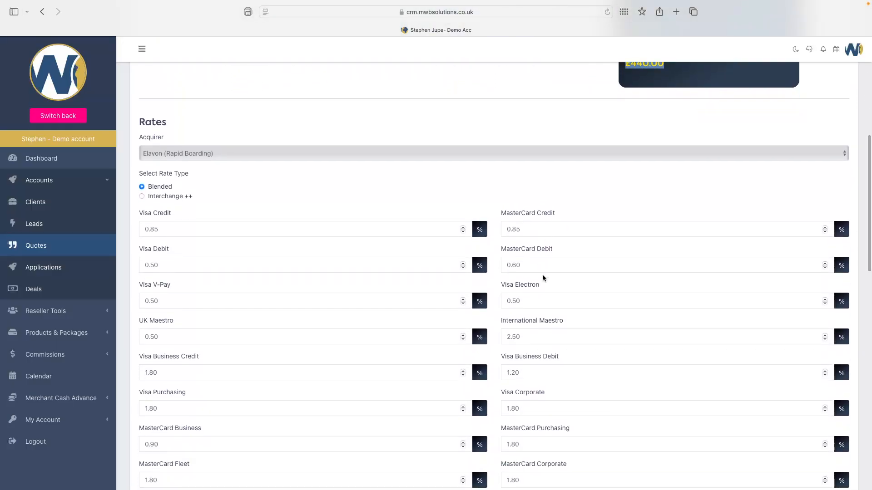
pyautogui.scroll(-1, 543, 277)
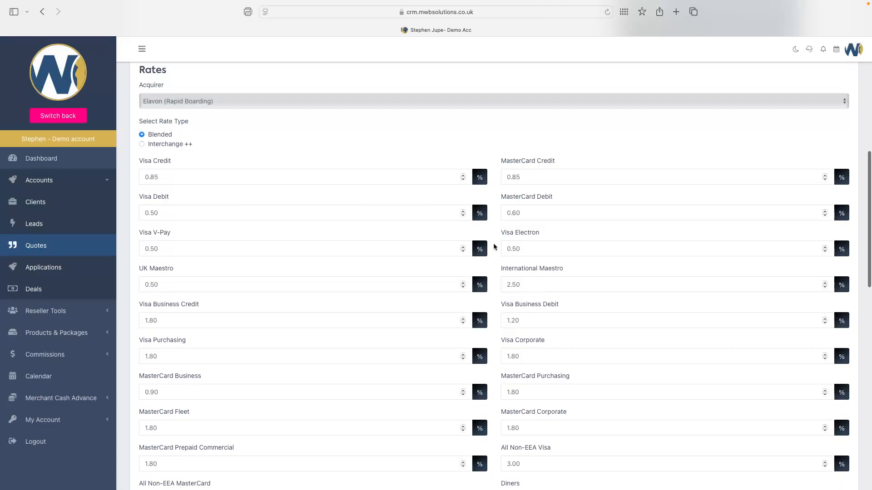
pyautogui.scroll(-5, 540, 257)
pyautogui.scroll(-2, 575, 266)
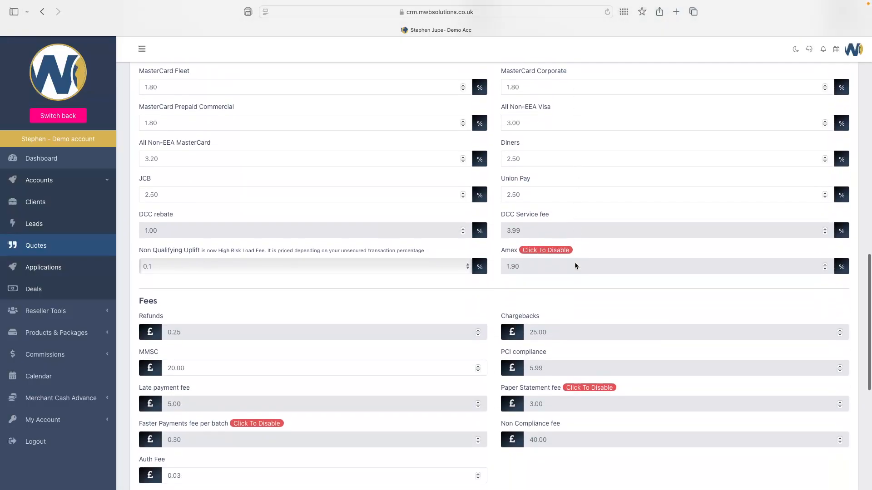
# Step: Try disabling the Amex rate and the paper statement fee, re-enabling each one
pyautogui.click(550, 212)
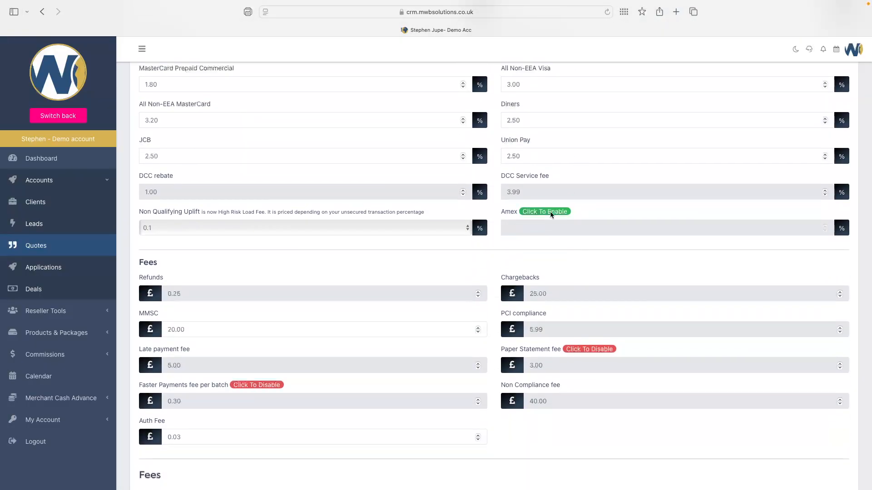
pyautogui.click(550, 213)
pyautogui.scroll(-1, 603, 259)
pyautogui.scroll(-1, 614, 264)
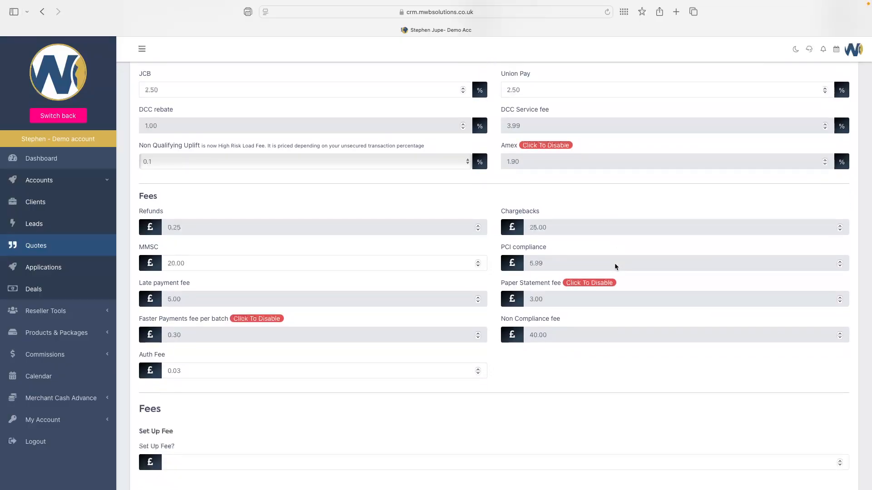
pyautogui.click(599, 285)
pyautogui.click(599, 286)
pyautogui.scroll(-1, 319, 338)
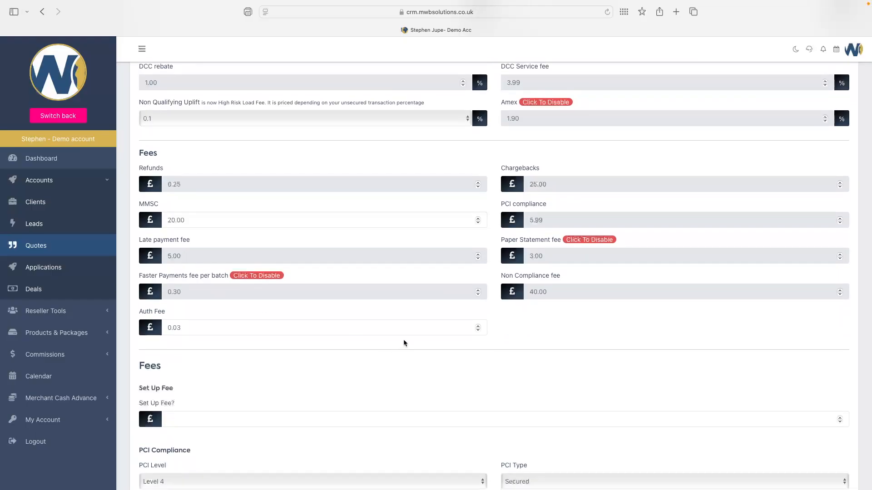
# Step: Try disabling the Faster Payments fee per batch and re-enable it
pyautogui.click(246, 277)
pyautogui.click(245, 276)
# Step: Enter "xx" as the quote's additional information and proceed to the save stage
pyautogui.scroll(15, 495, 304)
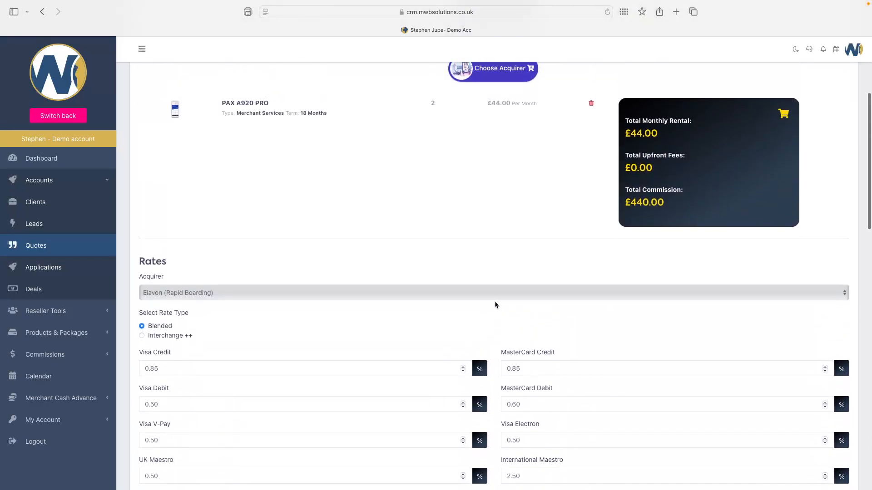
pyautogui.scroll(5, 495, 305)
pyautogui.click(631, 122)
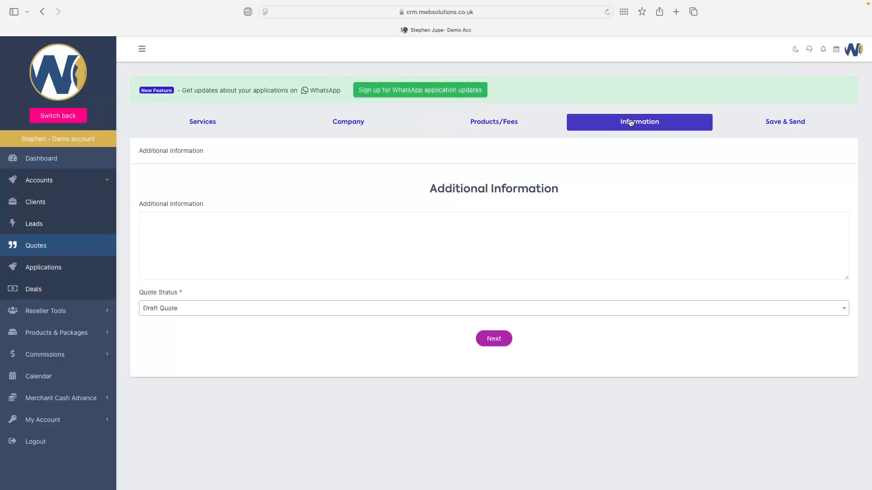
pyautogui.click(362, 230)
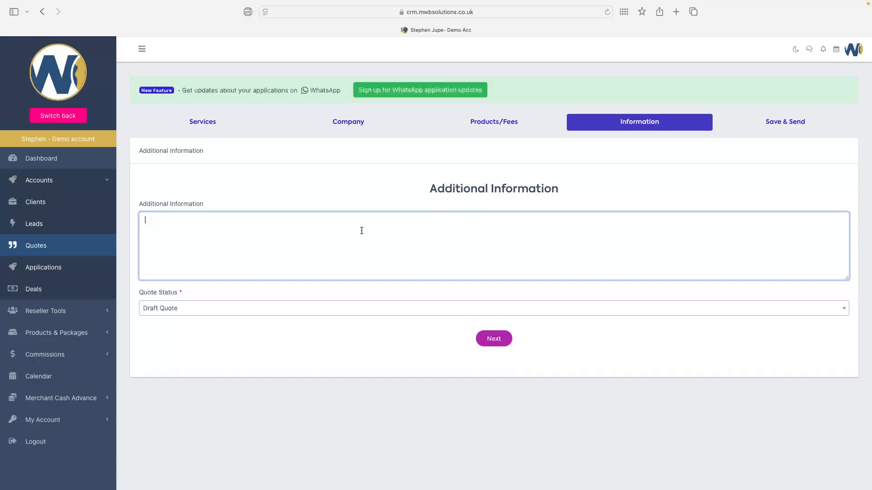
pyautogui.write('xx')
pyautogui.click(505, 341)
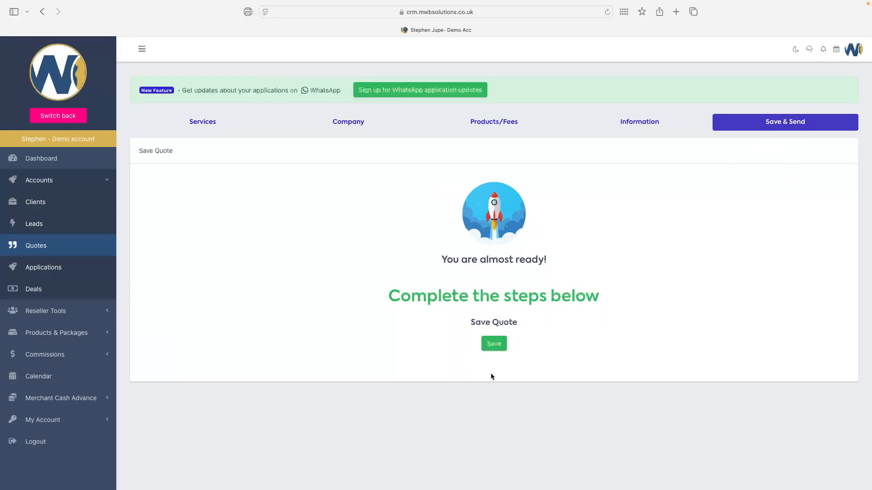
# Step: Open the sent Test 1 quote from the quote list and review its acquirer rates, fees, product and totals
pyautogui.click(50, 251)
pyautogui.scroll(-1, 393, 341)
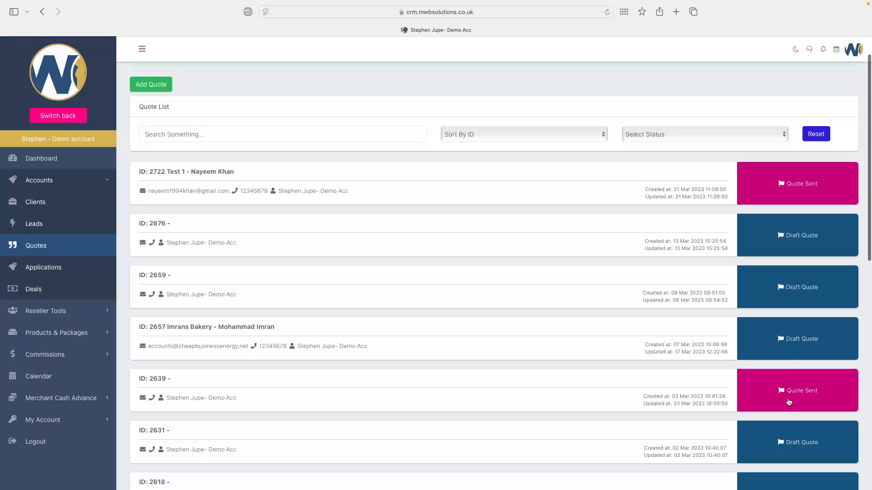
pyautogui.click(799, 189)
pyautogui.scroll(-2, 613, 315)
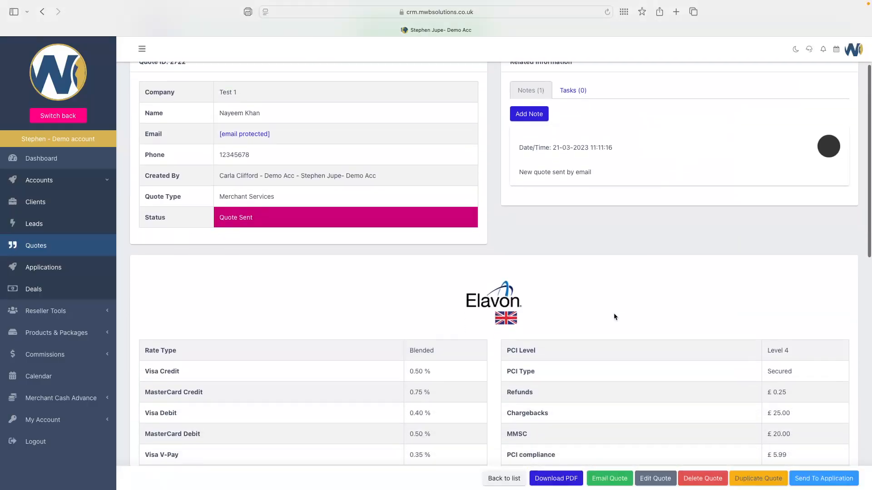
pyautogui.scroll(-10, 614, 317)
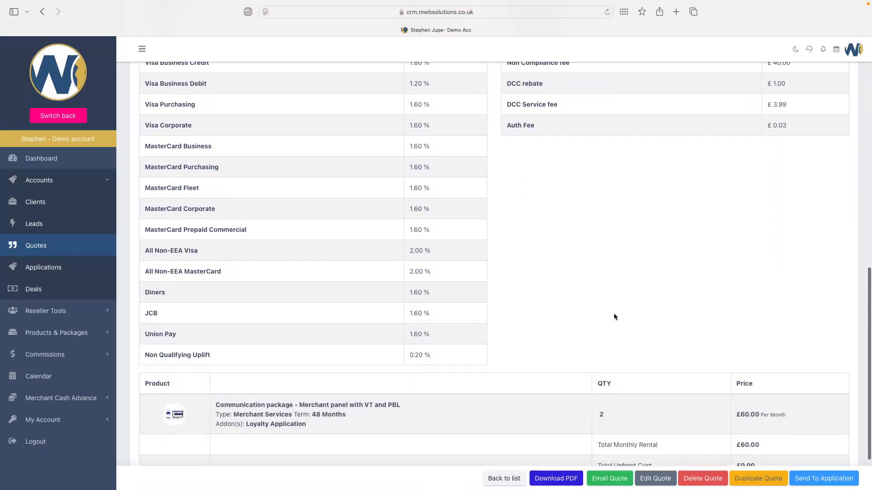
pyautogui.scroll(-2, 614, 316)
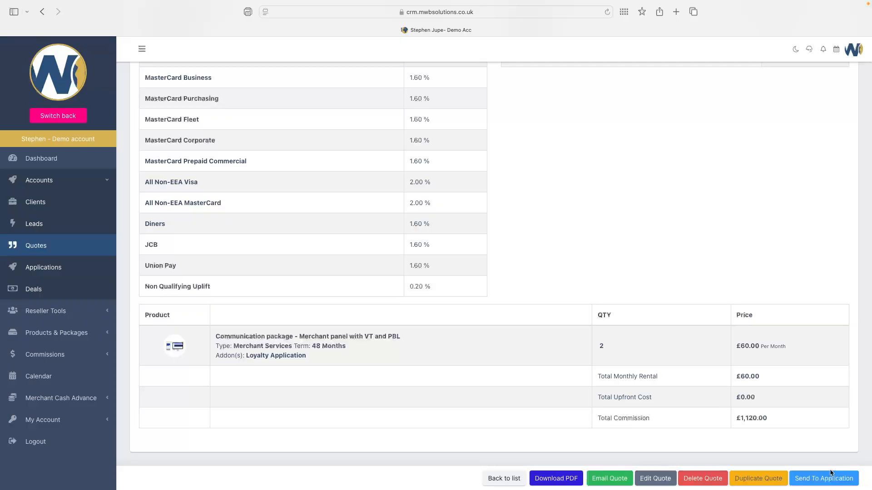
# Step: Generate the Test 1 quote's PDF and look through its offer letter, other fees, acquirer information and hardware agreement to the final page
pyautogui.click(549, 481)
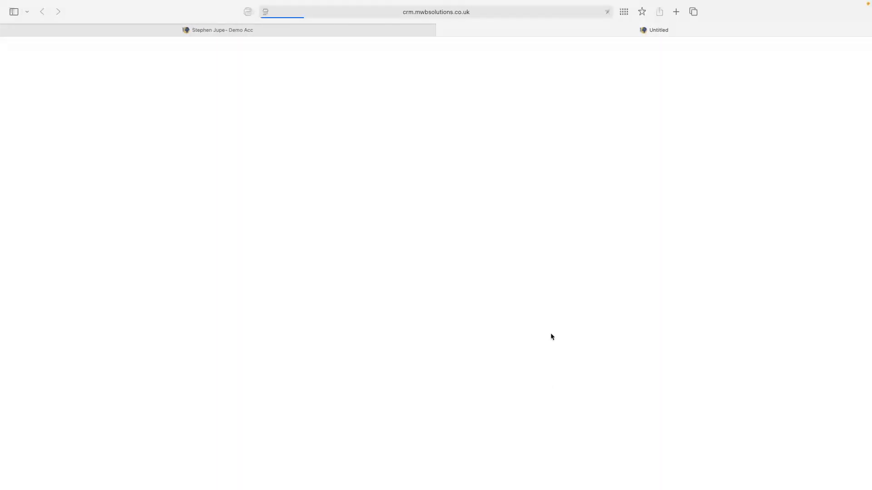
pyautogui.scroll(-5, 551, 336)
pyautogui.scroll(-15, 551, 337)
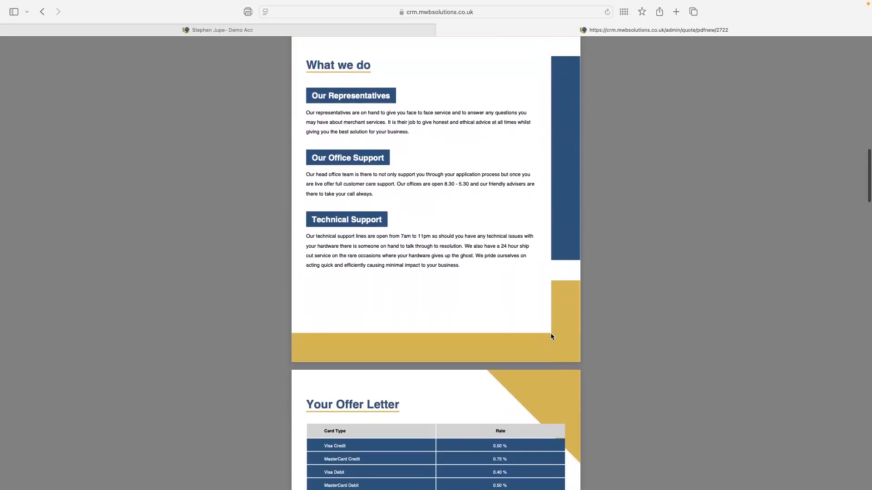
pyautogui.scroll(-15, 552, 337)
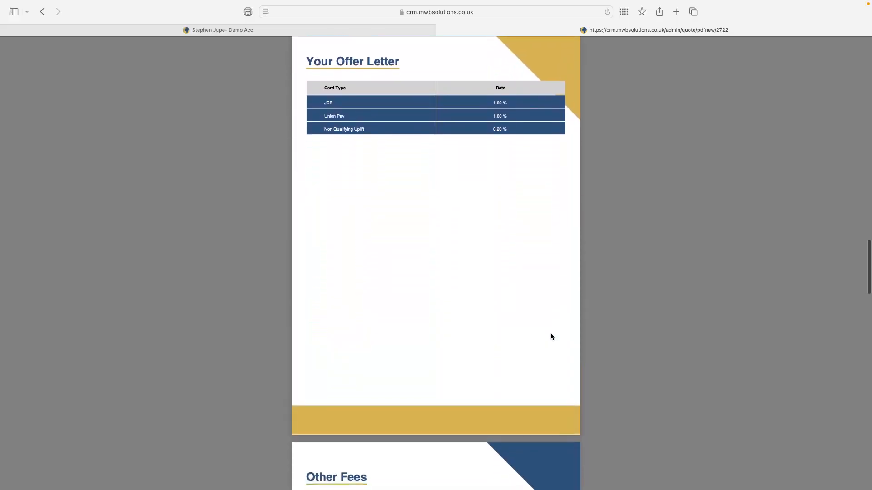
pyautogui.scroll(-15, 551, 337)
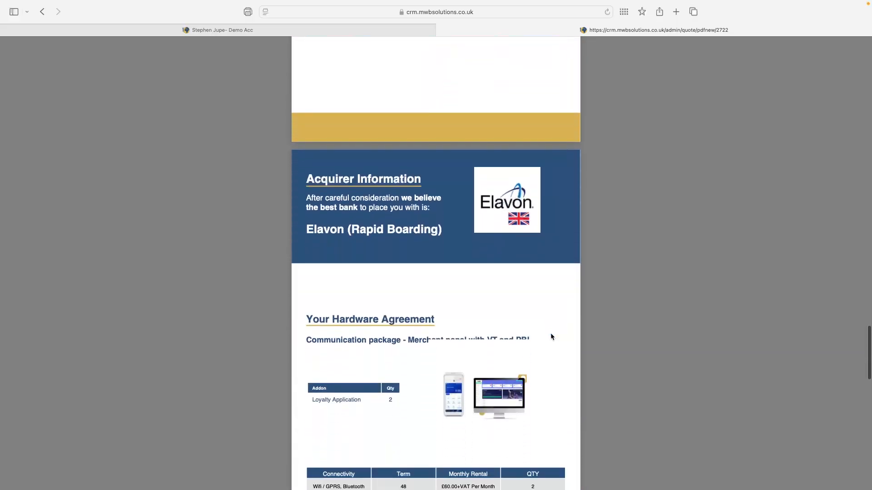
pyautogui.scroll(-15, 552, 336)
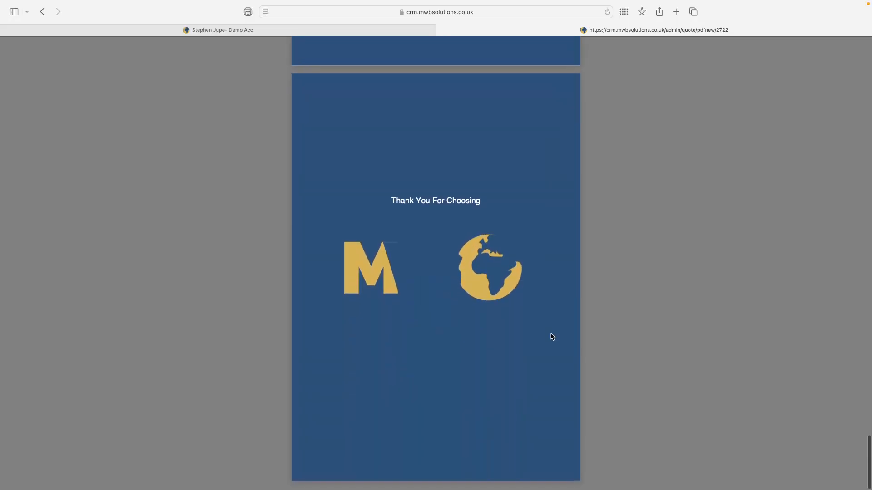